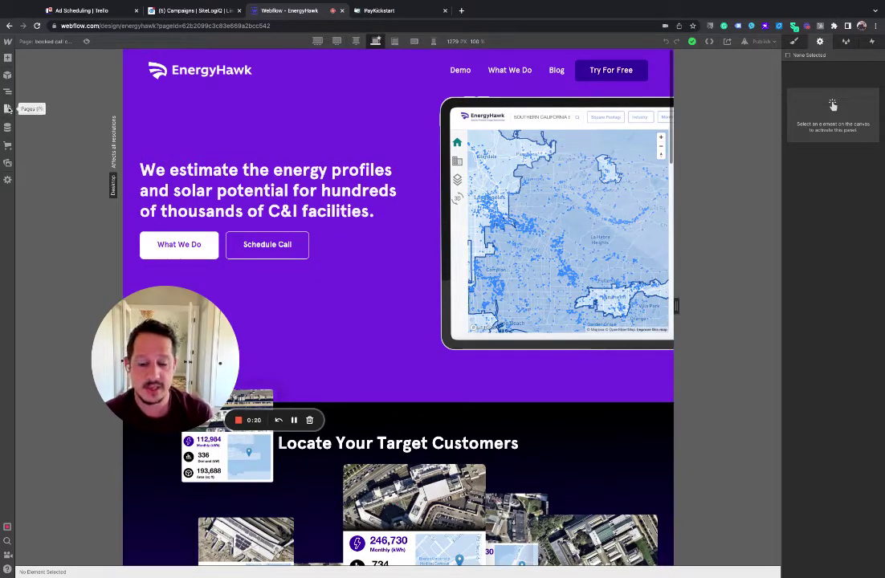
Show the EnergyHawk site's pages list in the left sidebar
left_click(8, 108)
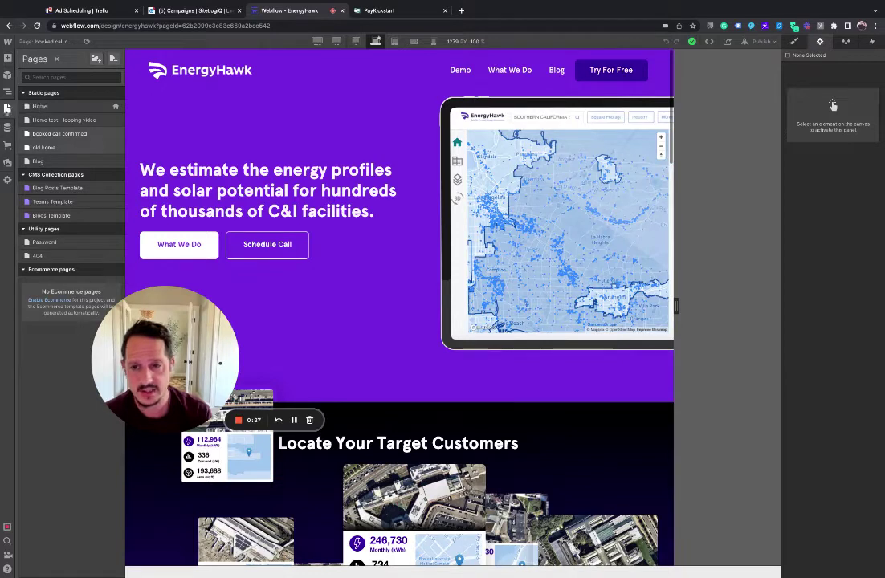
left_click(7, 108)
left_click(7, 108)
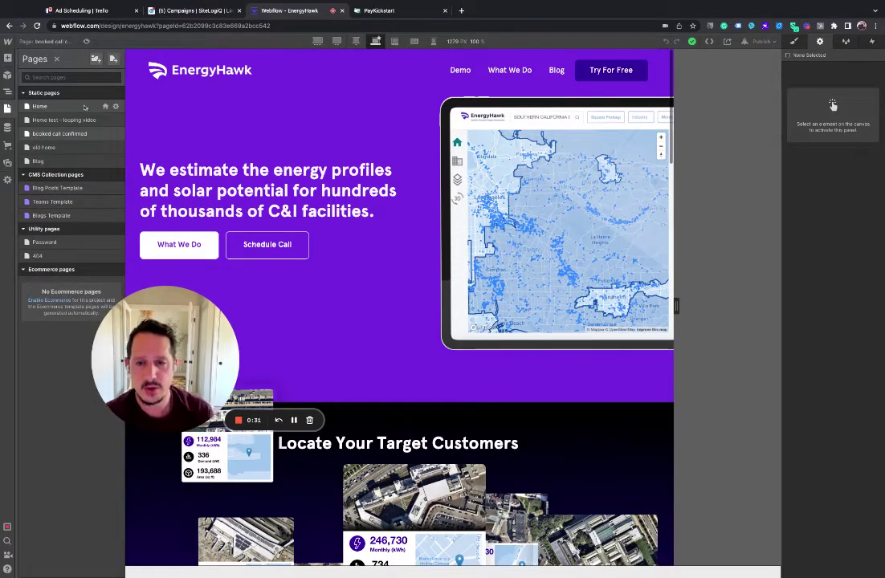
Open Home Settings, collapse the CMS Collection pages group, then close Home Settings
left_click(115, 106)
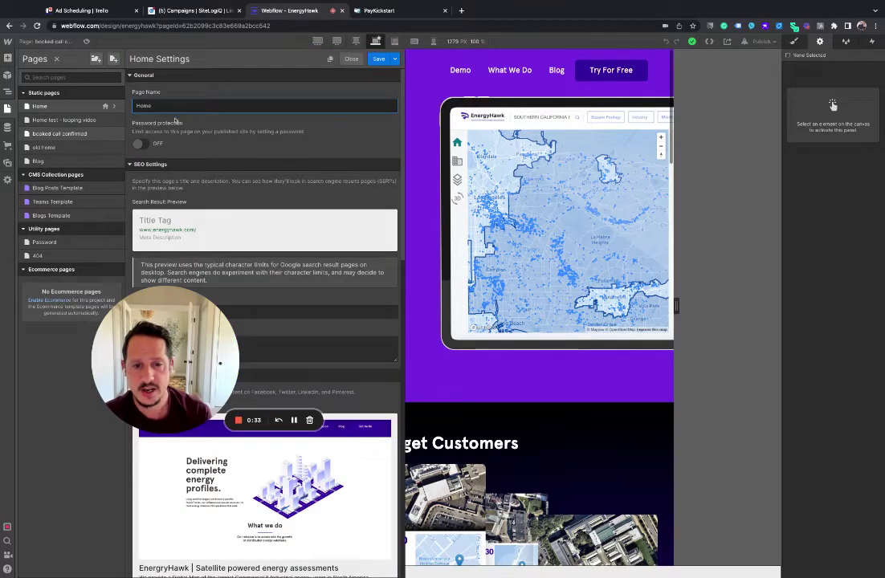
left_click_drag(200, 296, 165, 377)
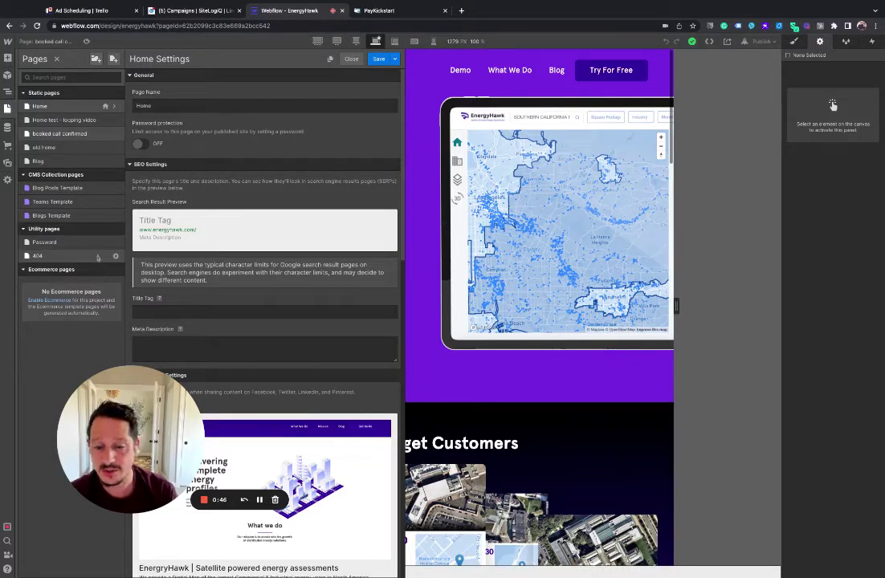
left_click(53, 174)
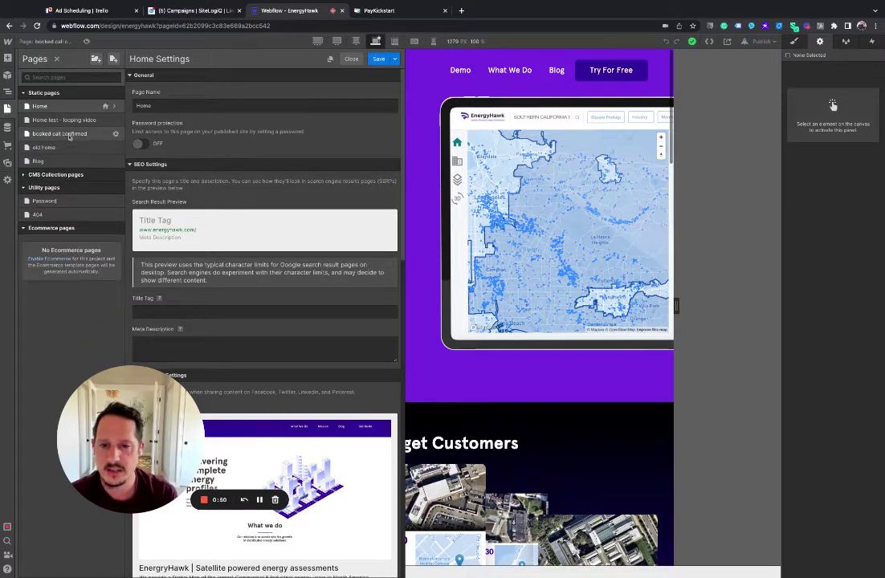
mouse_move(60, 133)
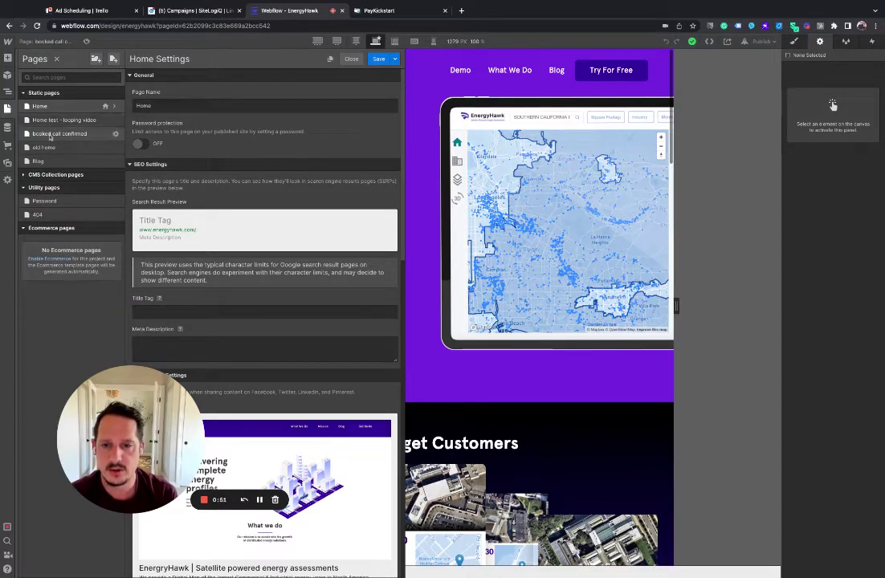
left_click(351, 59)
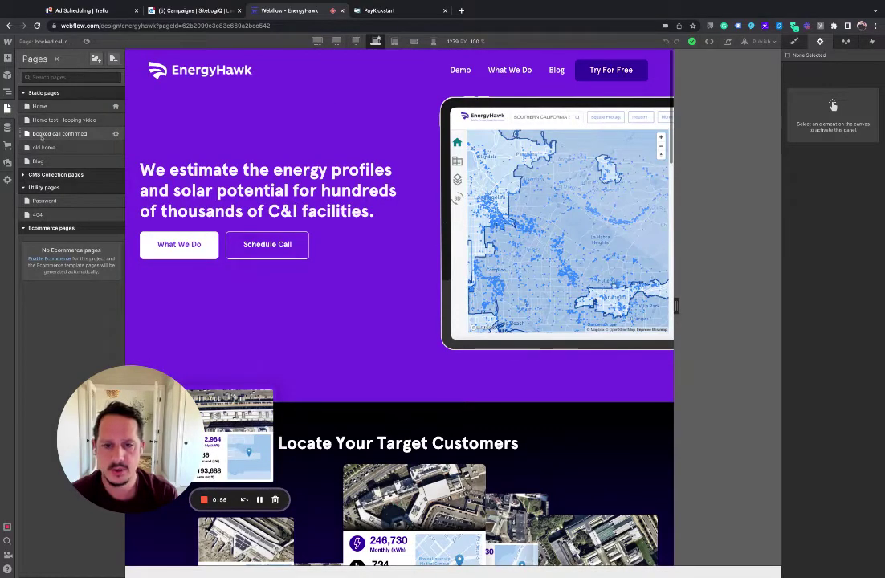
Open the 'booked call confirmed' page in the designer
left_click(97, 107)
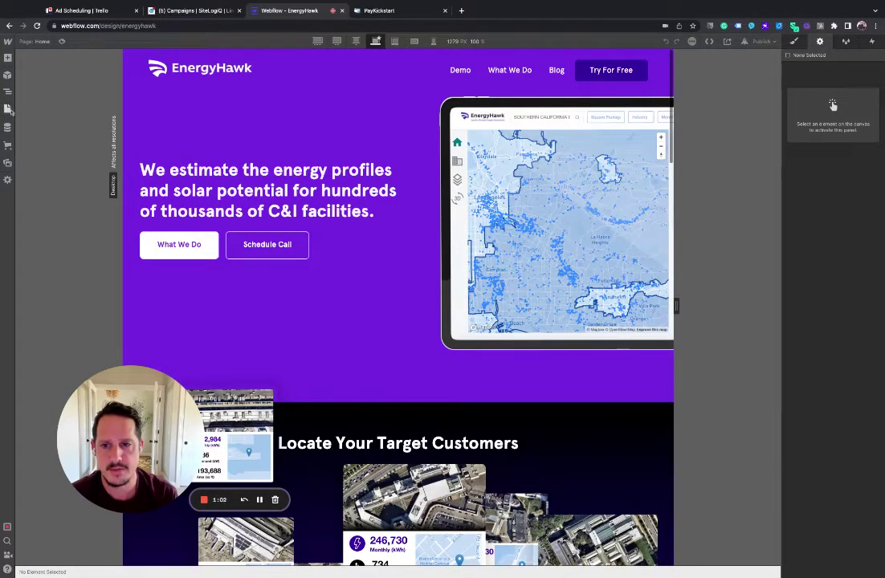
left_click(7, 109)
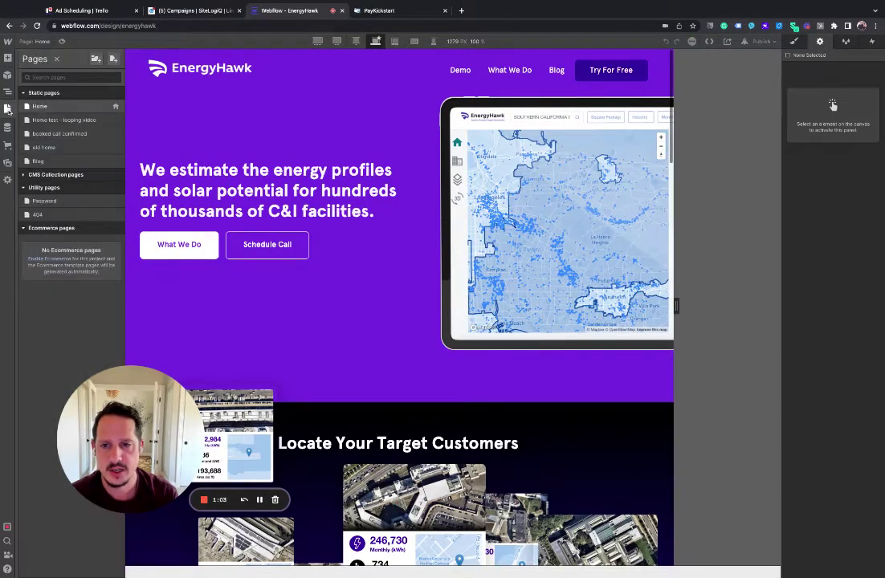
left_click(50, 134)
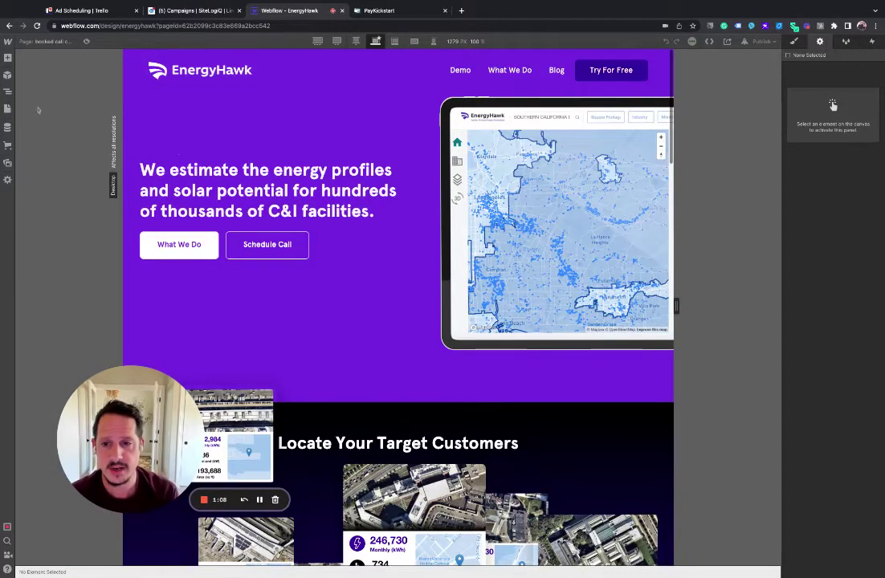
left_click(8, 179)
left_click(7, 107)
Save the booked call confirmed page settings with slug 'booked-call-confirmed'
left_click(115, 133)
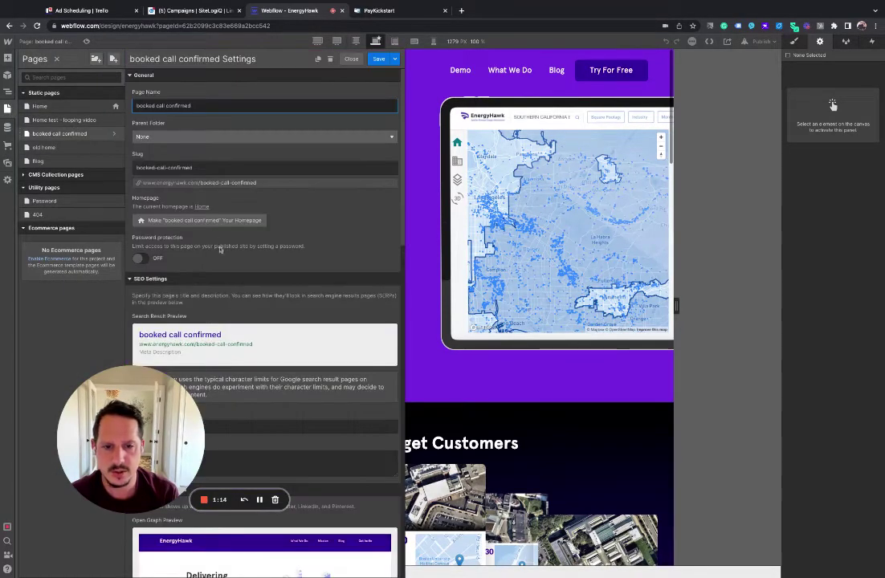
triple_click(206, 169)
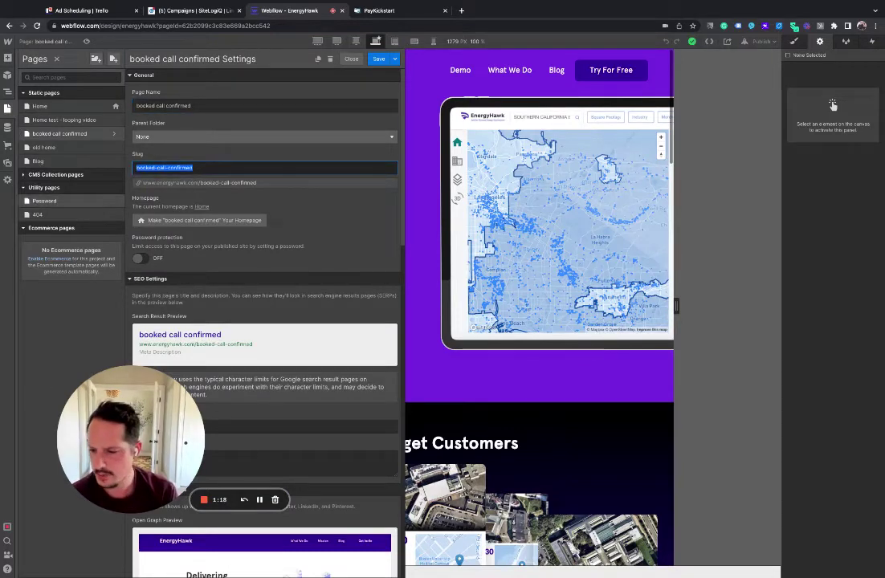
key("super+Tab")
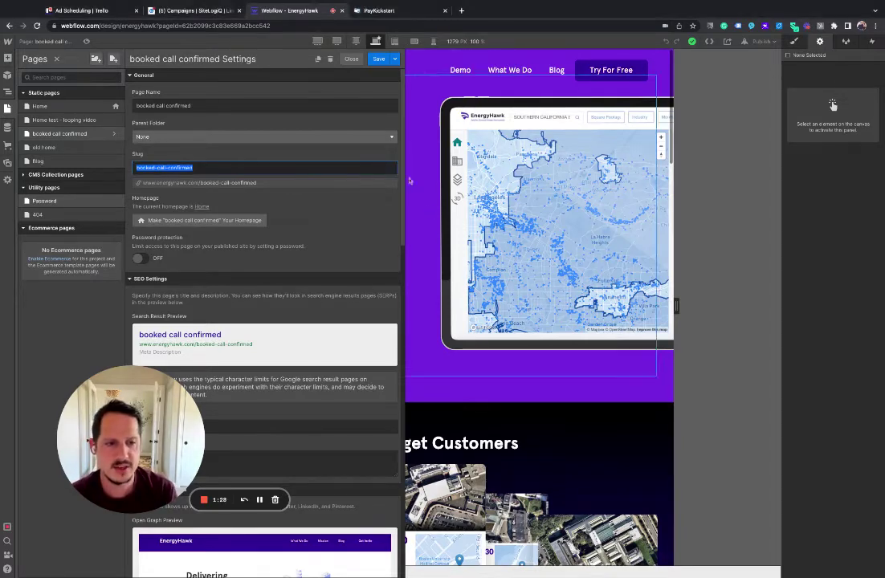
left_click(374, 62)
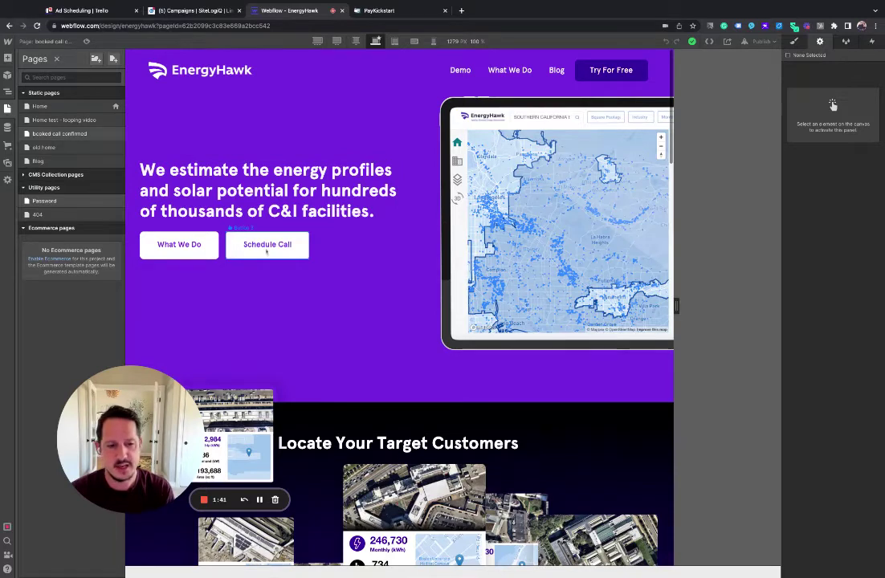
Scroll through the booked call confirmed page to the footer and back to the hero
scroll(293, 330, "down", 3)
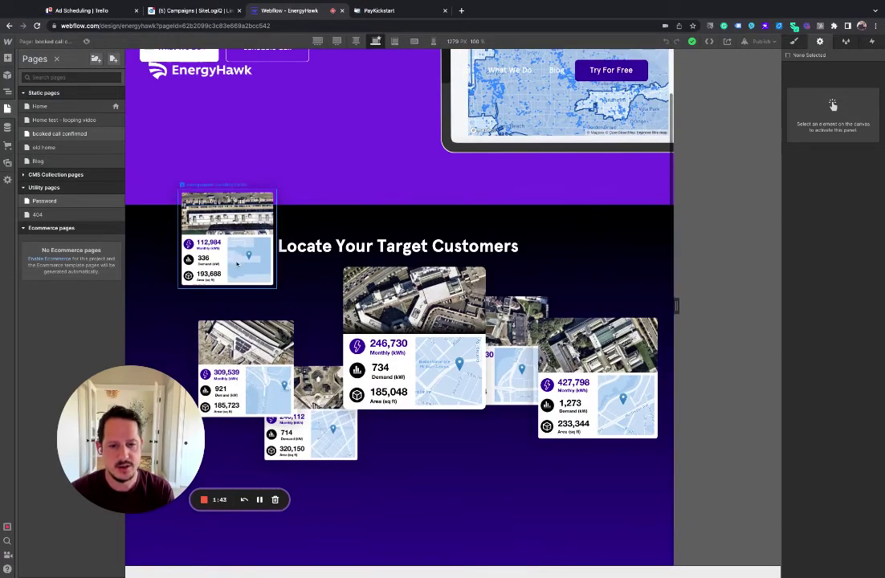
scroll(373, 391, "down", 2)
left_click(384, 444)
scroll(484, 80, "up", 2)
scroll(484, 79, "up", 3)
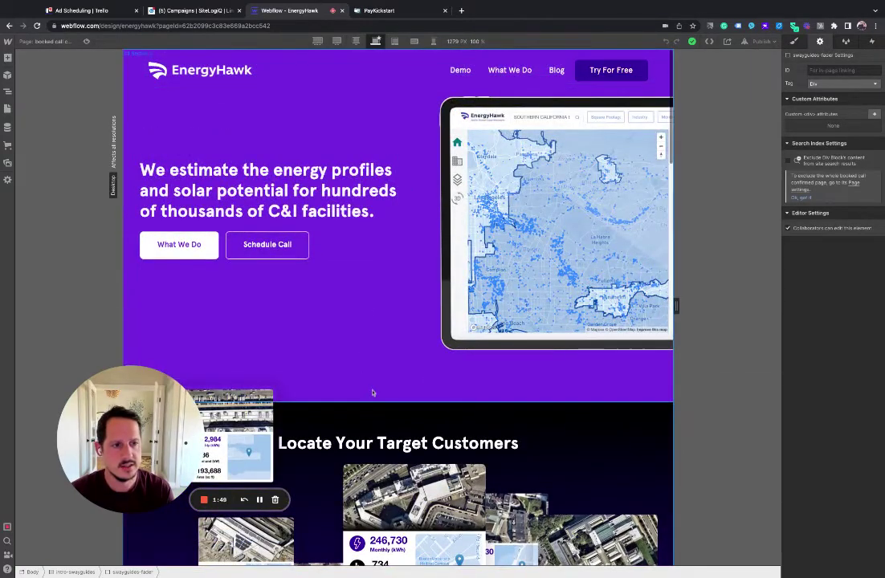
scroll(373, 393, "down", 2)
scroll(373, 393, "down", 2)
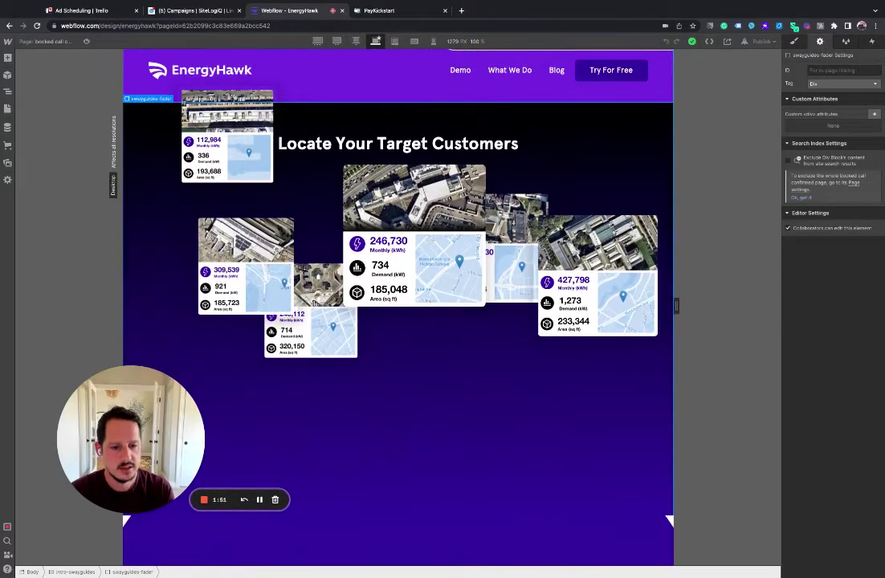
scroll(363, 473, "up", 3)
scroll(363, 473, "down", 3)
scroll(363, 473, "down", 5)
scroll(363, 473, "down", 2)
scroll(363, 473, "down", 5)
scroll(363, 473, "down", 5)
scroll(364, 473, "down", 3)
scroll(280, 166, "up", 10)
scroll(280, 166, "up", 5)
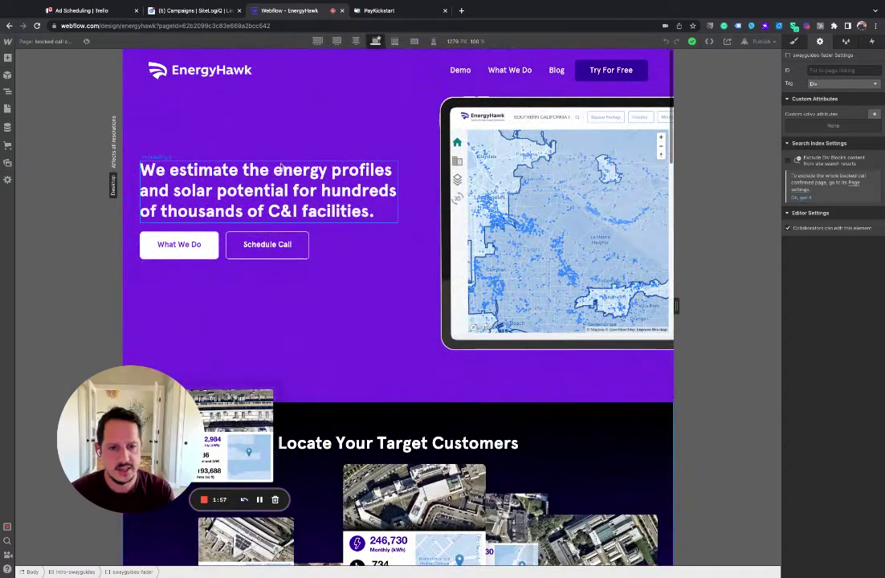
Rewrite the hero heading as 'Success!' over 'Your Call Has Been Booked!'
left_click(280, 167)
double_click(280, 169)
triple_click(280, 191)
type("Your Call Has Been Booked!")
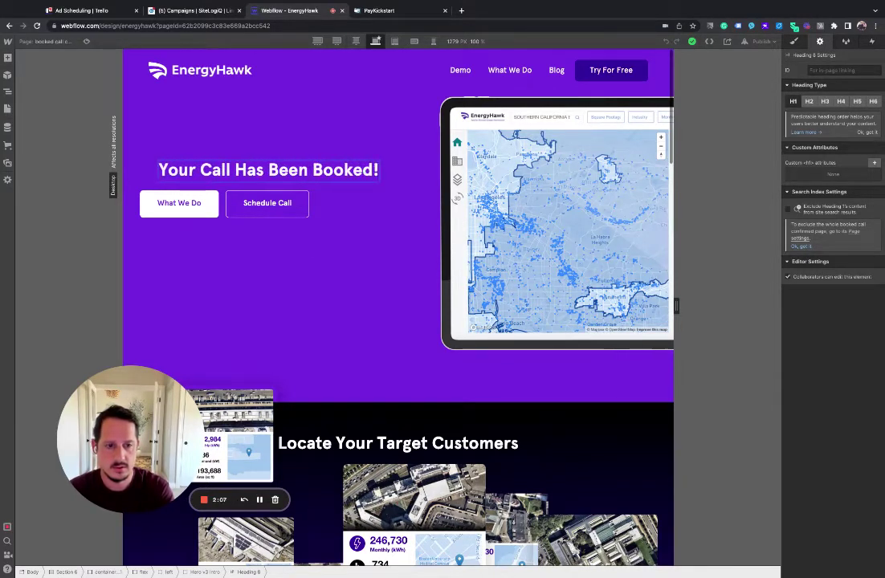
key("shift+Return")
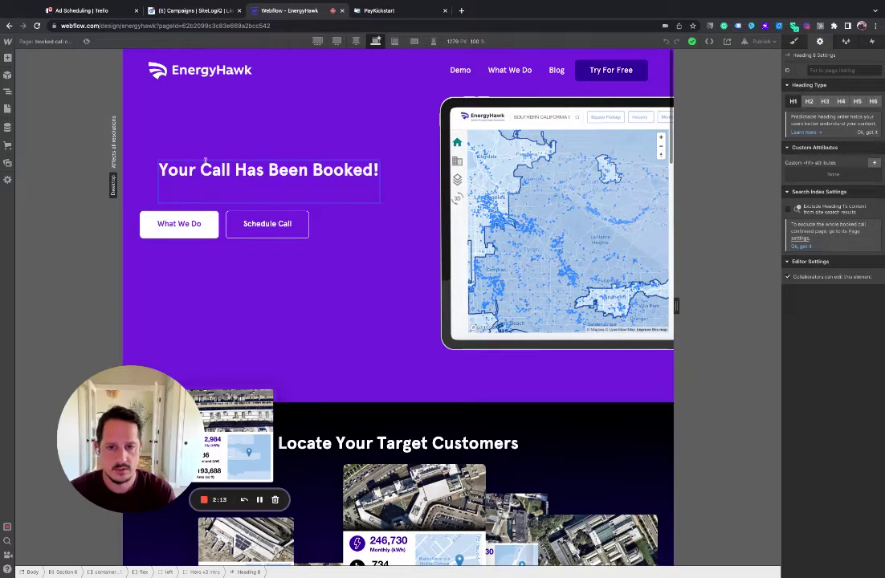
left_click(159, 170)
key("shift+Return")
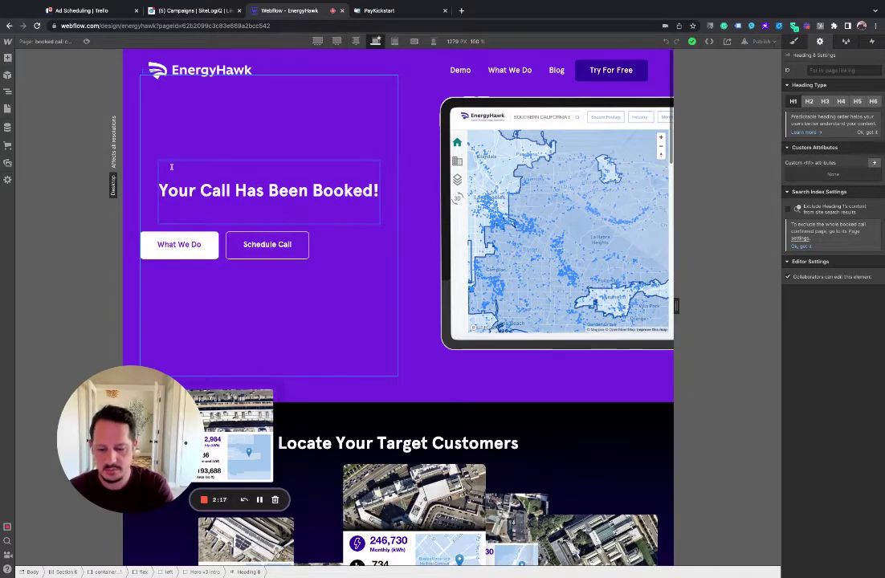
type("Success!")
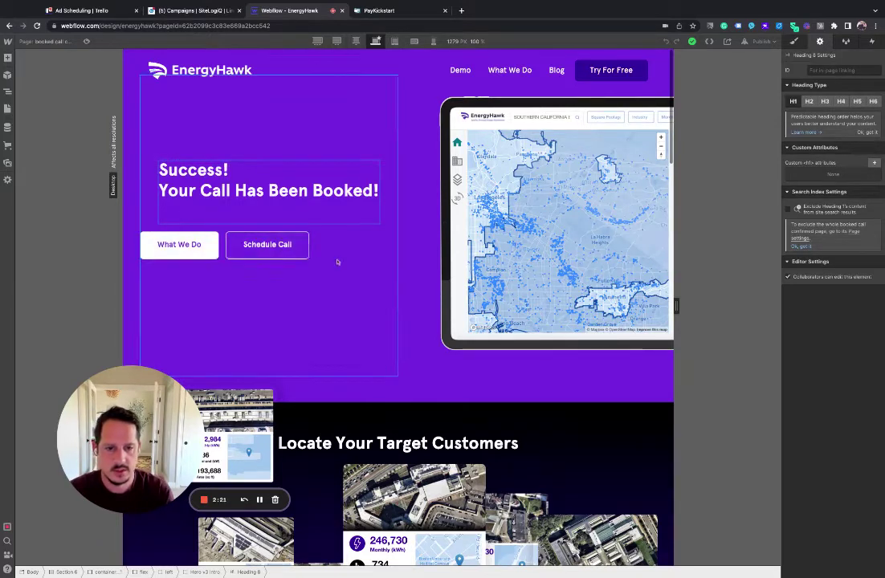
key("Escape")
Delete the What We Do and Schedule Call hero buttons
left_click(287, 245)
key("Delete")
key("Delete")
left_click(271, 266)
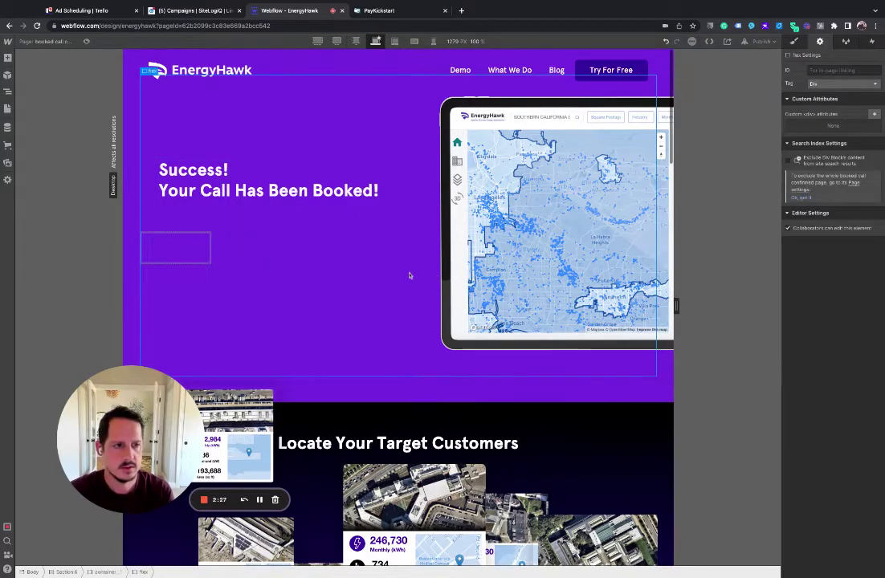
Select the Satellite Powered Energy Assessments section below the hero
left_click(411, 241)
scroll(507, 120, "down", 5)
scroll(402, 281, "down", 5)
scroll(338, 363, "up", 2)
scroll(336, 364, "up", 3)
scroll(331, 346, "up", 3)
scroll(367, 350, "up", 2)
left_click(377, 351)
scroll(378, 353, "up", 1)
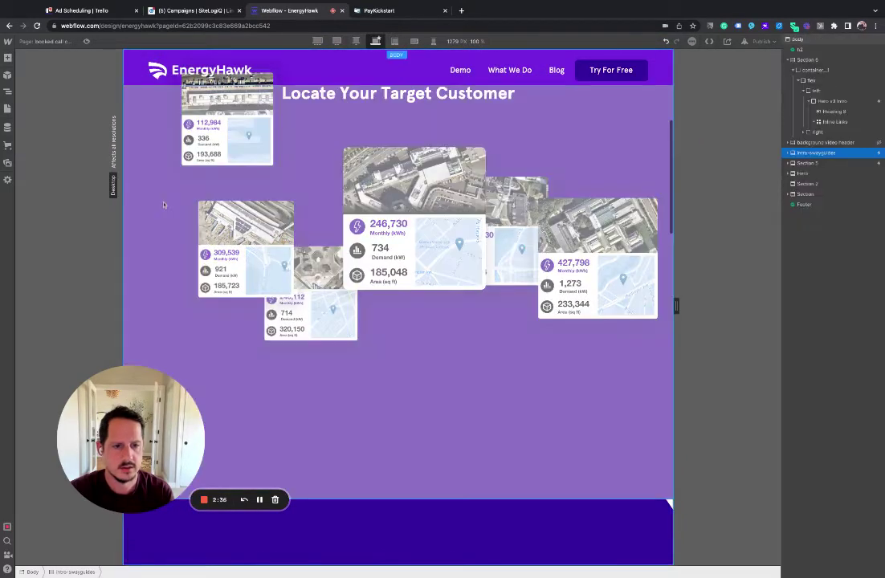
scroll(141, 174, "down", 3)
left_click(164, 204)
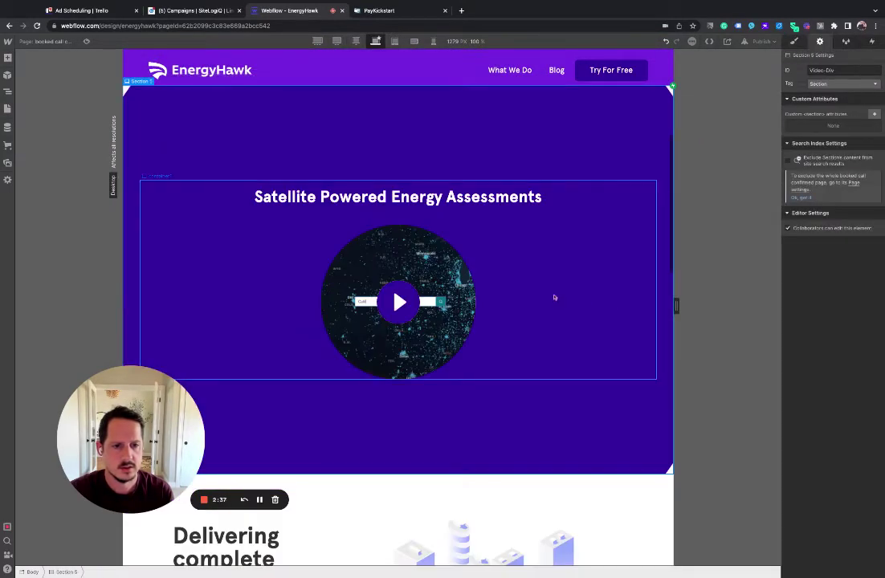
scroll(554, 296, "up", 4)
scroll(553, 297, "down", 2)
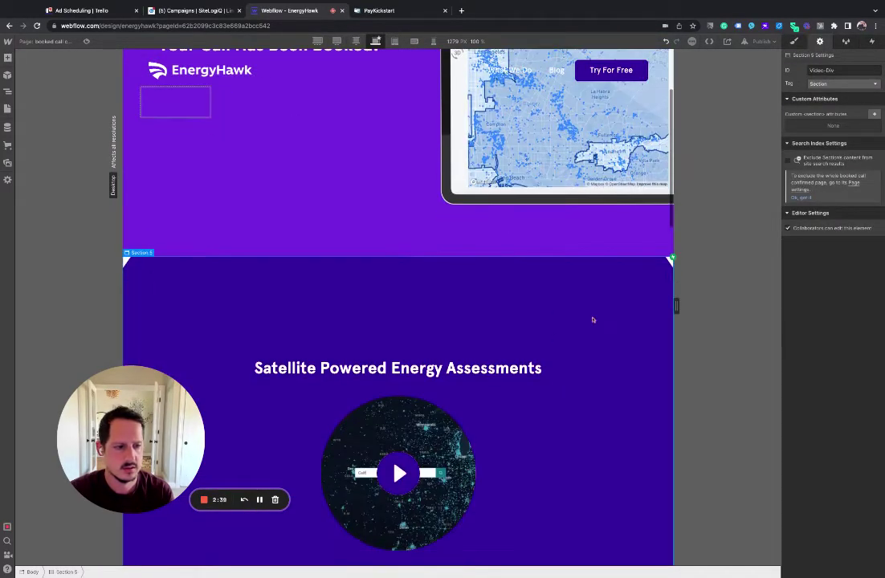
Delete the Satellite Powered Energy Assessments, white, and purple buildings sections
key("Delete")
key("Delete")
key("Delete")
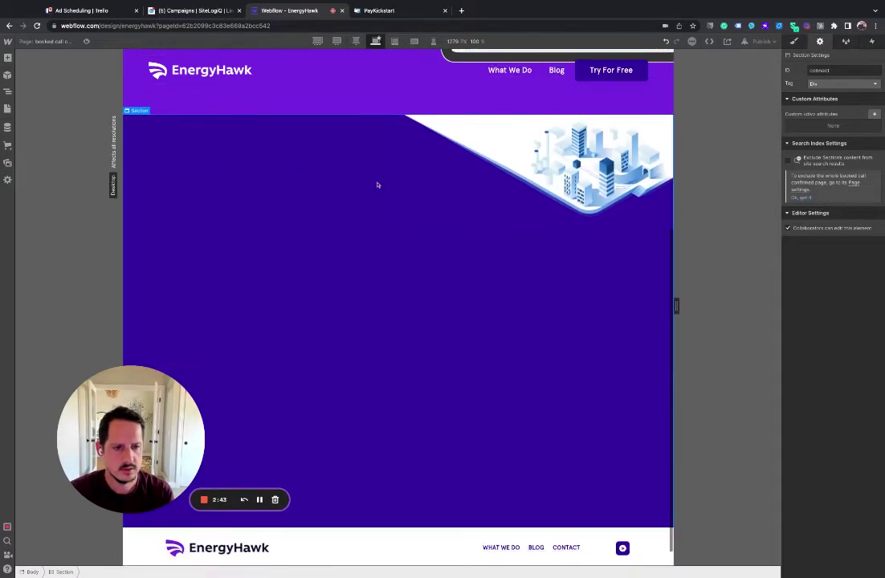
key("Delete")
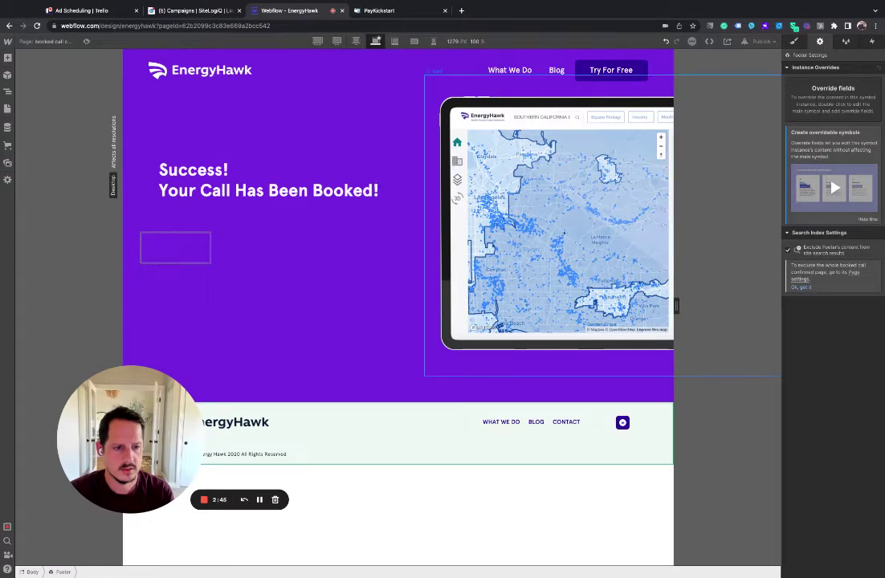
left_click(257, 227)
left_click(197, 245)
key("Delete")
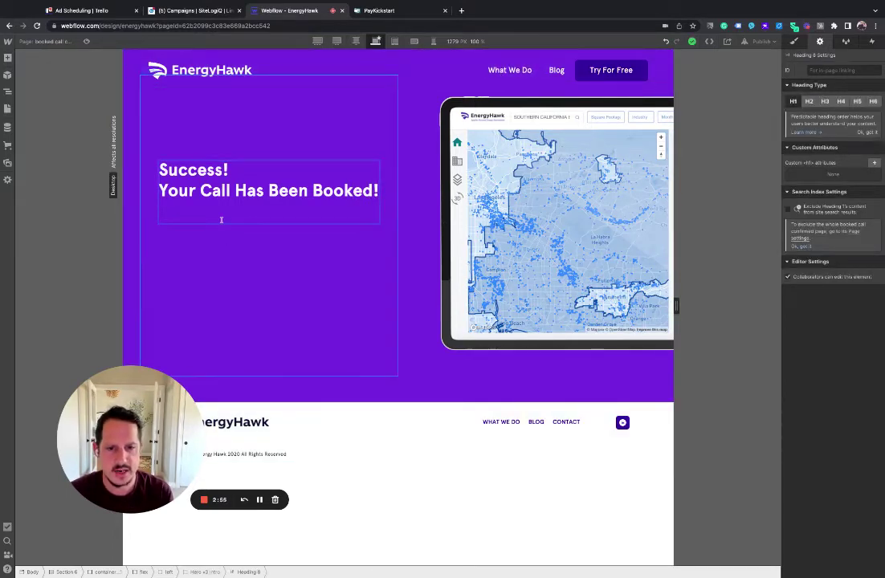
Make the heading 'Your Call Has Been Booked! Looking forward to talking soon!' without 'Success!'
key("shift+Return")
type("Looking forward to talking soon")
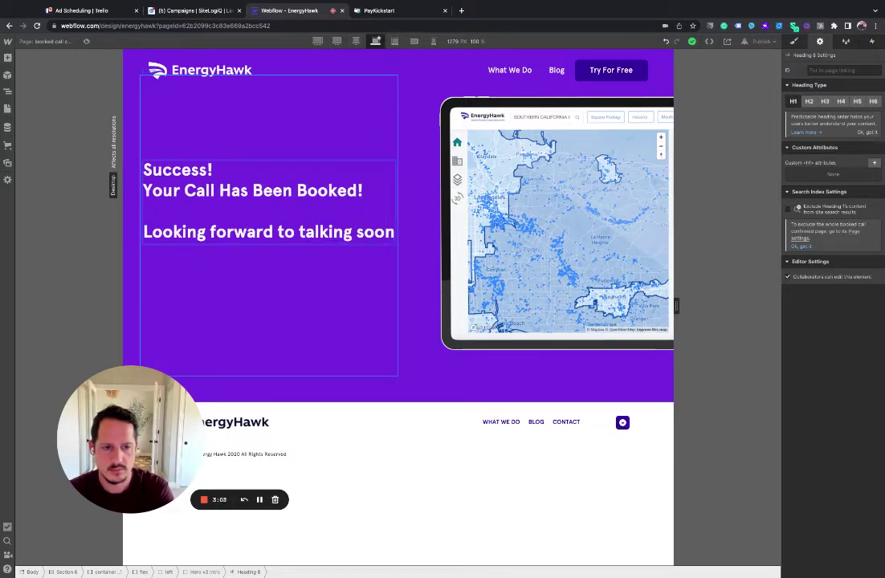
type(".")
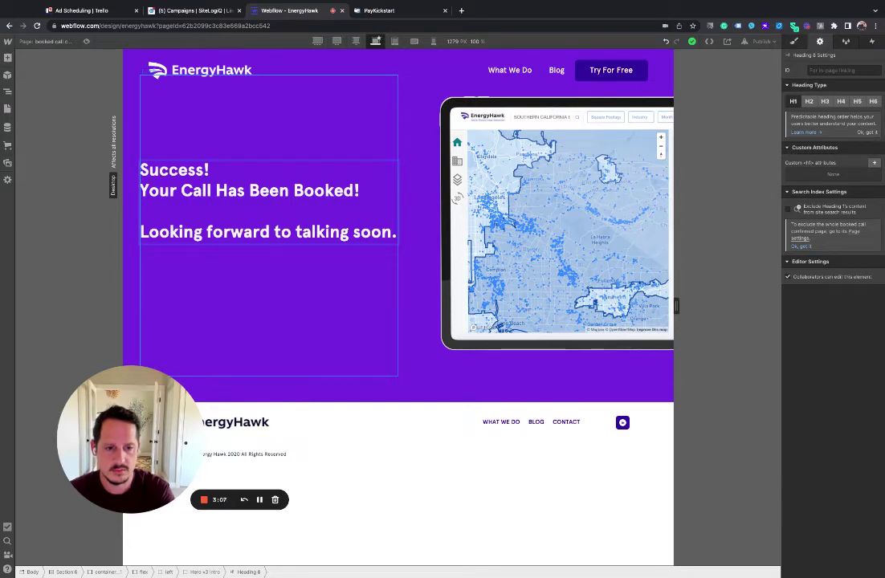
type("!")
key("BackSpace")
key("BackSpace")
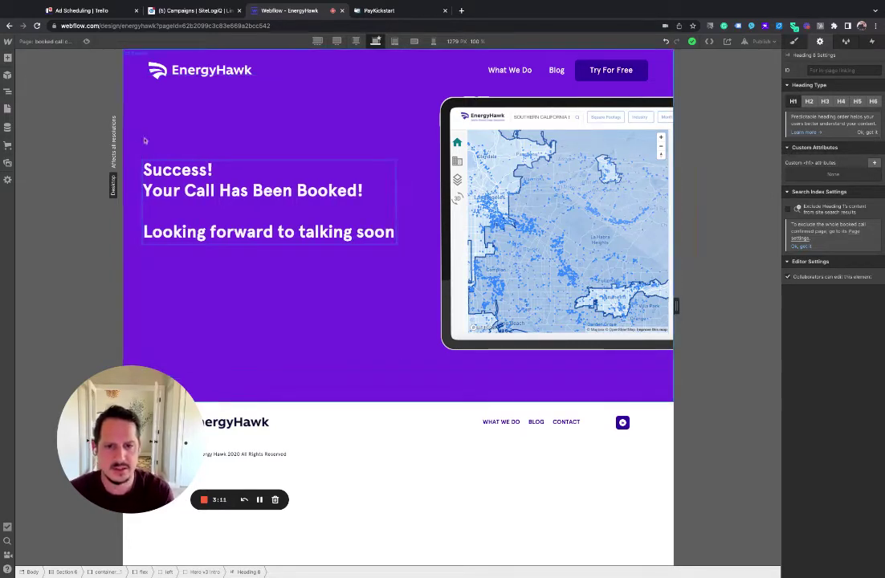
double_click(218, 172)
key("BackSpace")
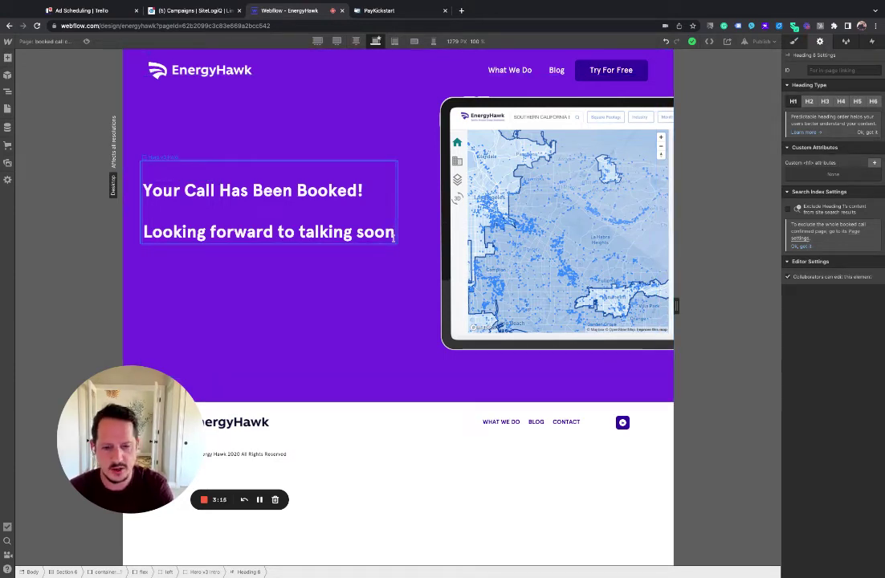
type("!")
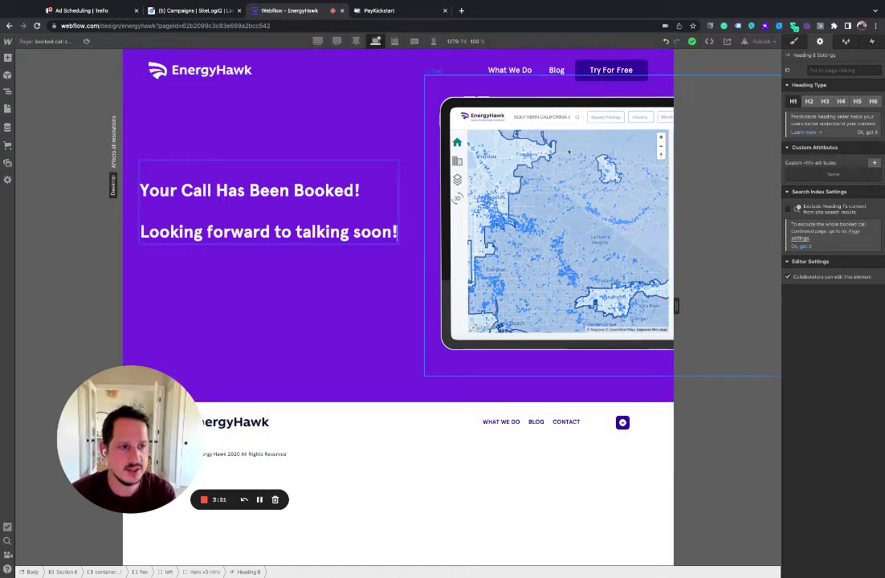
left_click(510, 213)
key("Delete")
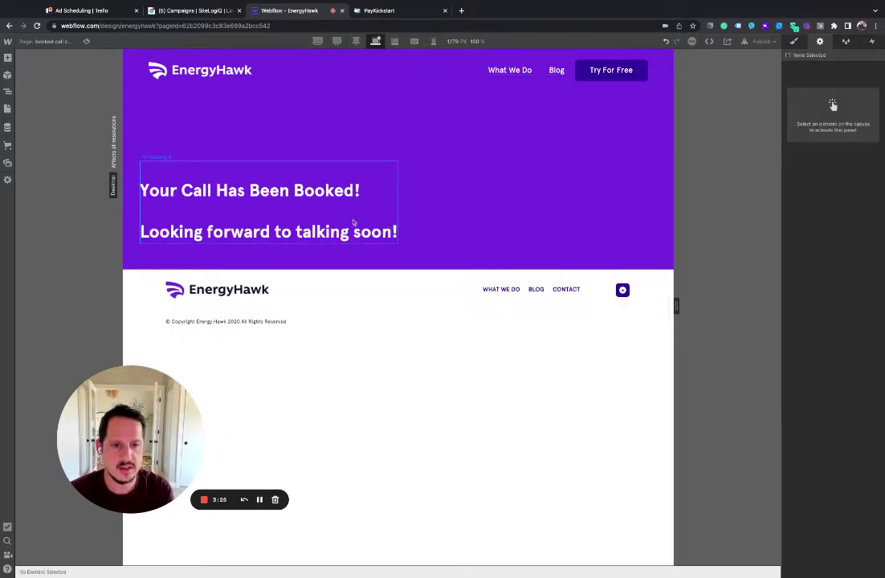
left_click_drag(336, 169, 474, 123)
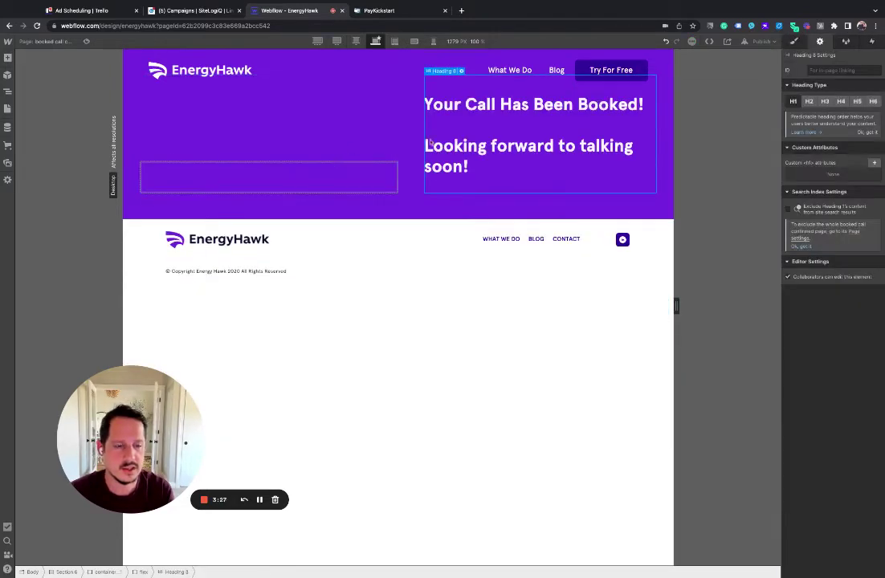
key("ctrl+z")
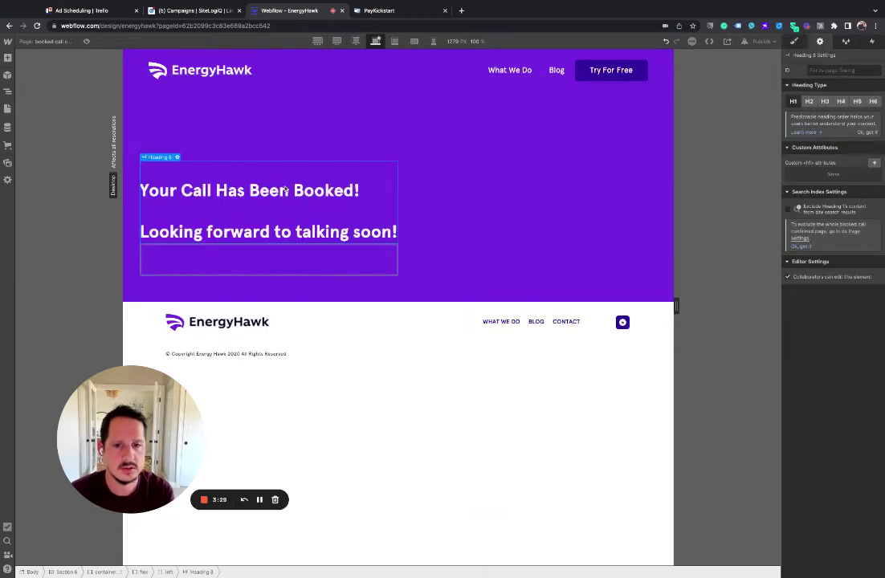
key("ctrl+shift+z")
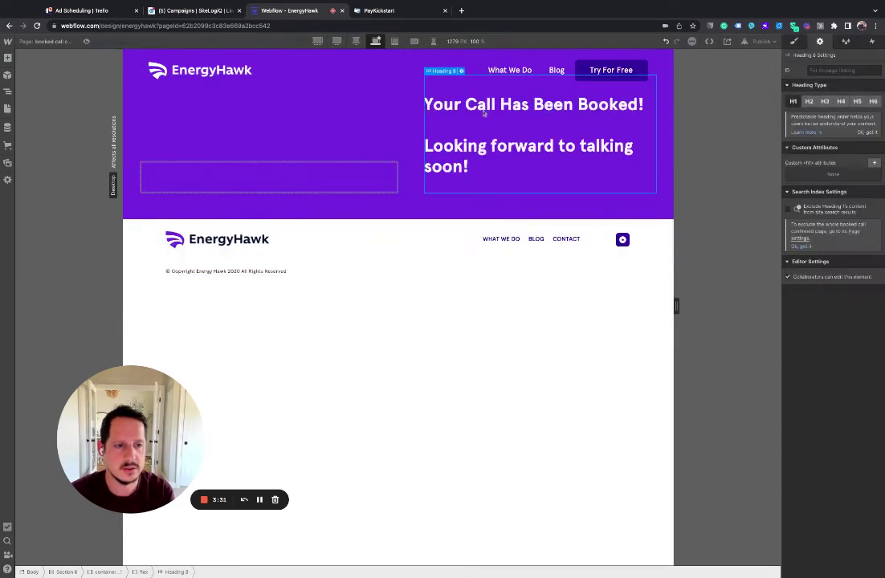
left_click_drag(484, 114, 407, 263)
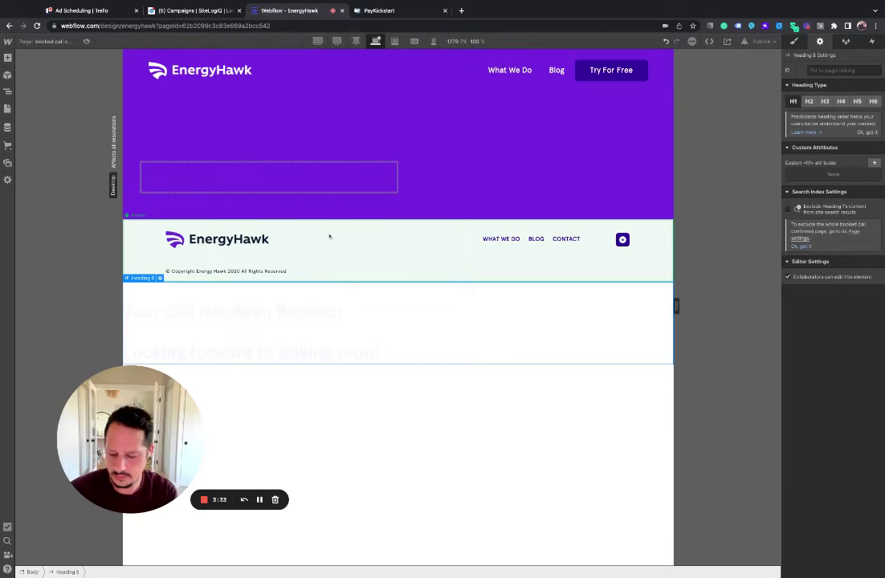
key("ctrl+z")
key("ctrl+z")
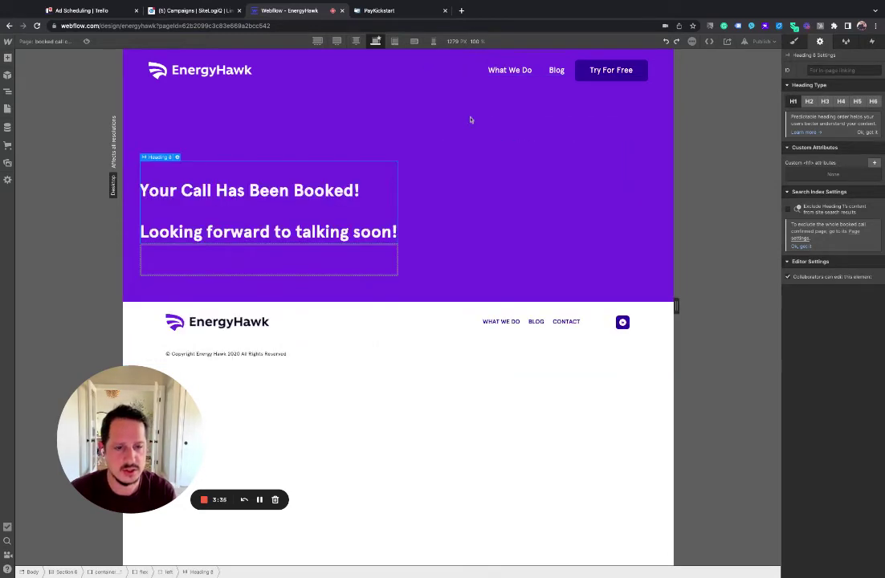
key("ctrl+z")
key("ctrl+z")
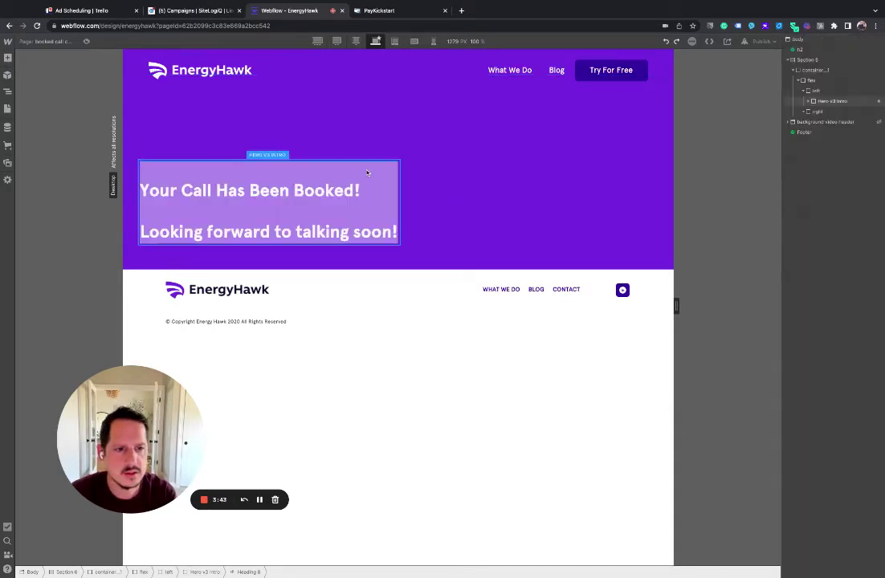
mouse_move(365, 175)
left_mouse_down()
mouse_move(398, 164)
mouse_move(437, 180)
left_mouse_up()
key("ctrl+z")
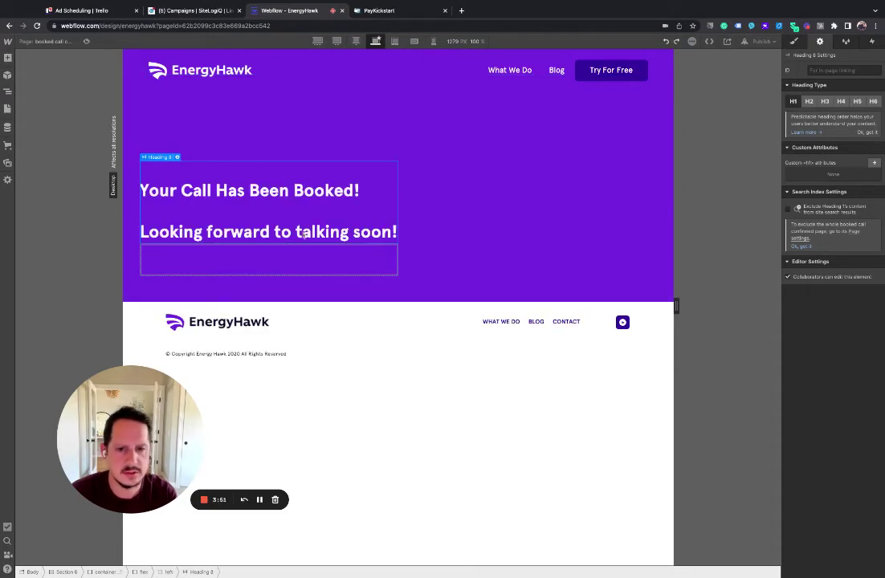
key("ctrl+z")
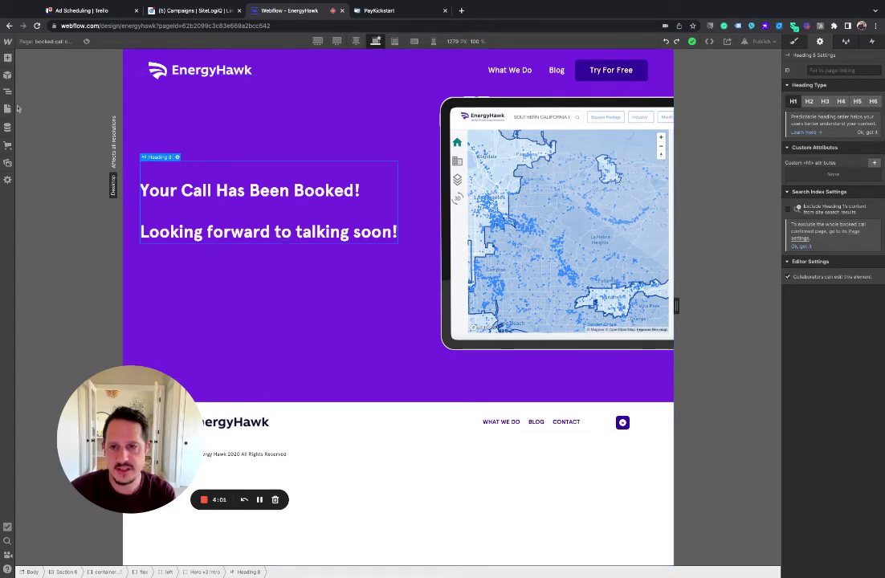
Check the booked call confirmed page settings from the pages list
left_click(7, 109)
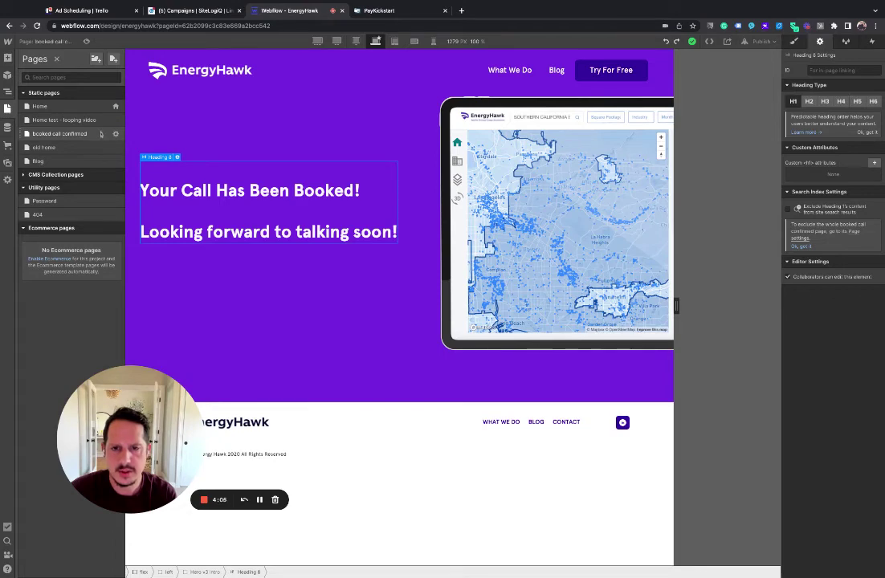
left_click(116, 133)
left_click(379, 61)
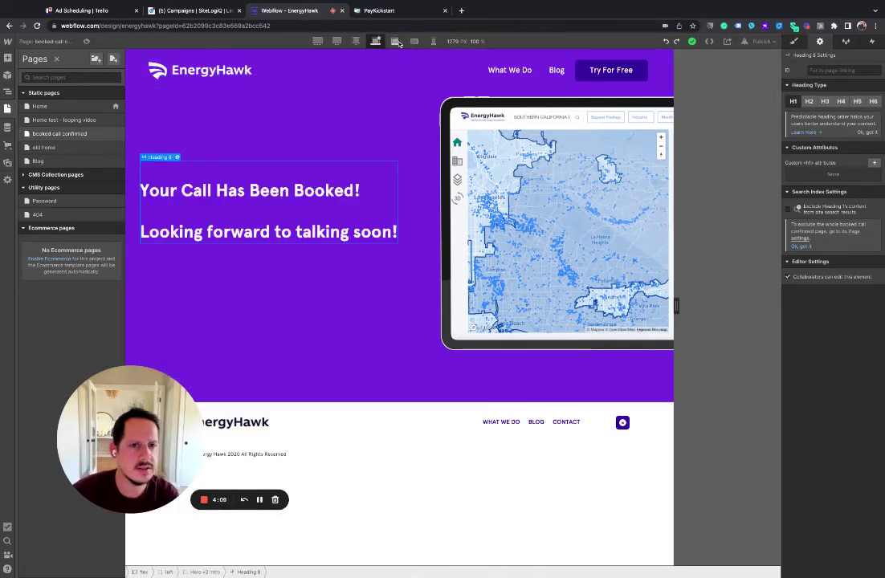
Preview the page at 1280, 1920, tablet and mobile widths, then return to desktop
left_click(356, 41)
left_click(337, 41)
left_click(316, 41)
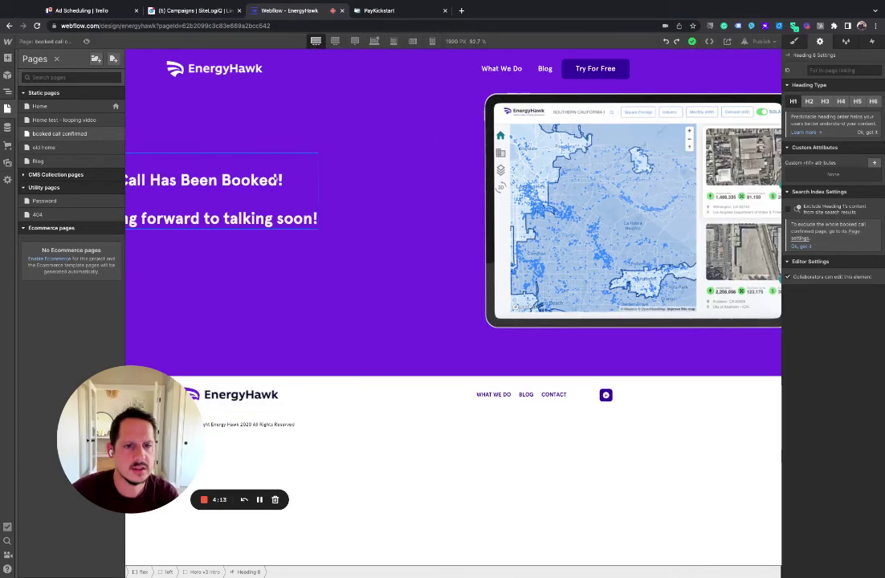
left_click(356, 41)
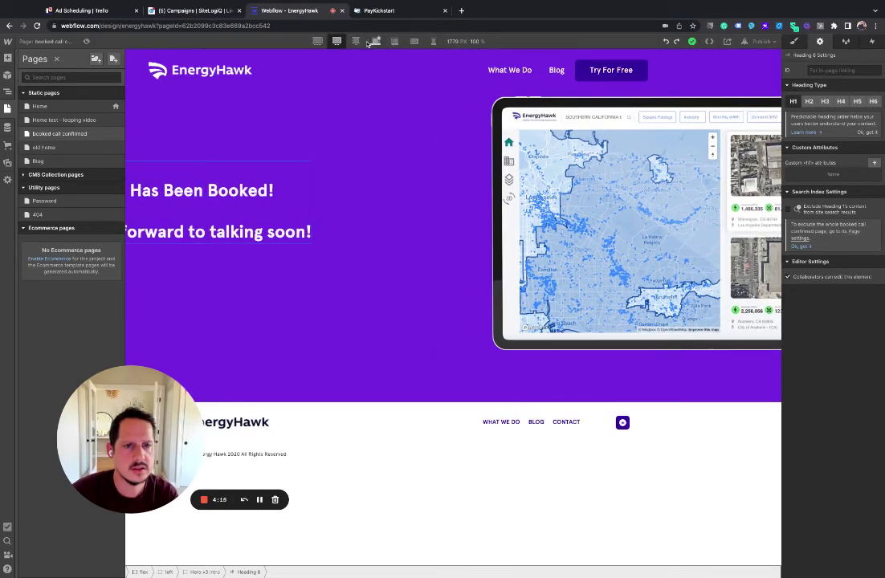
left_click(375, 41)
left_click(413, 41)
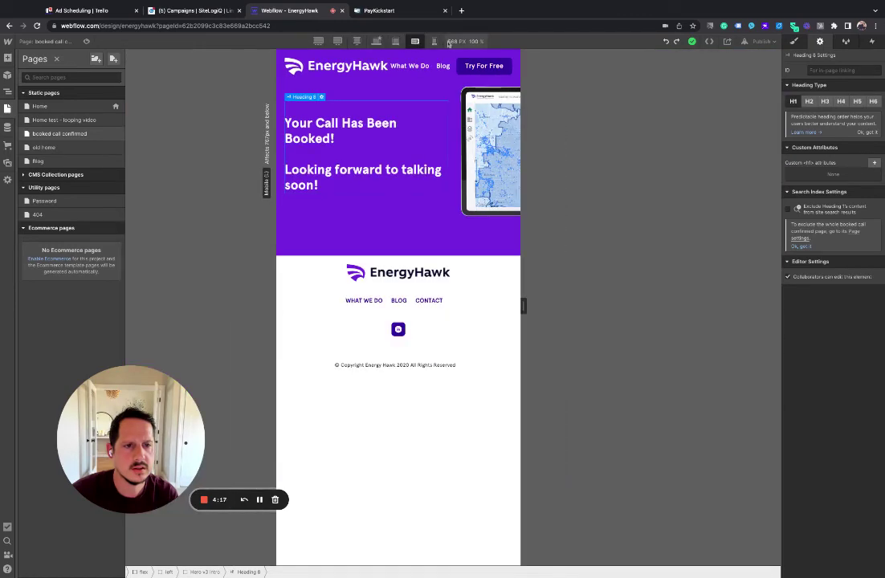
left_click(433, 41)
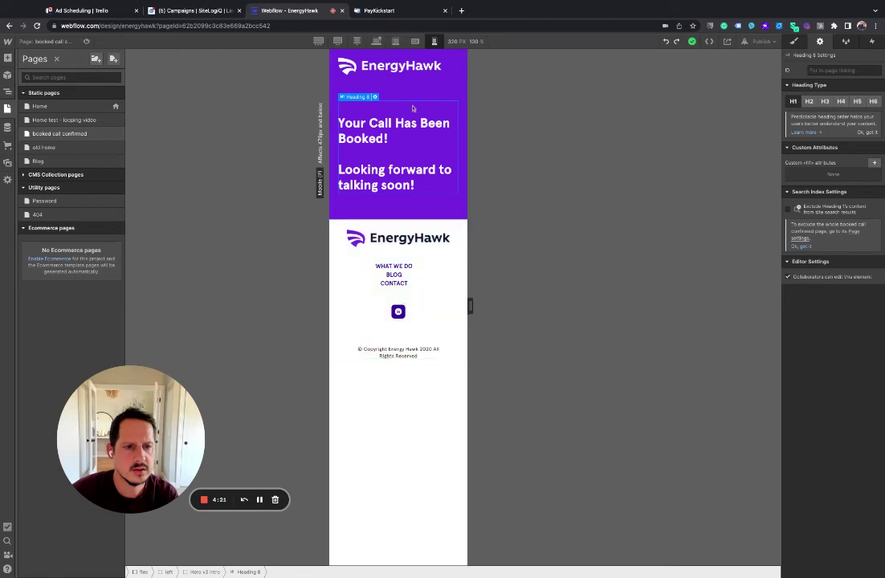
left_click(375, 41)
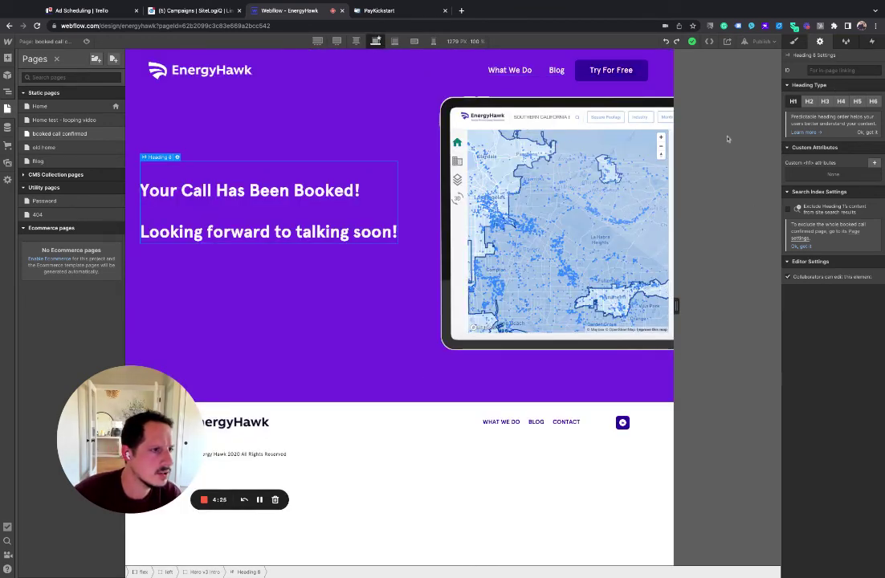
Publish the site to the selected webflow.io domain
left_click(760, 41)
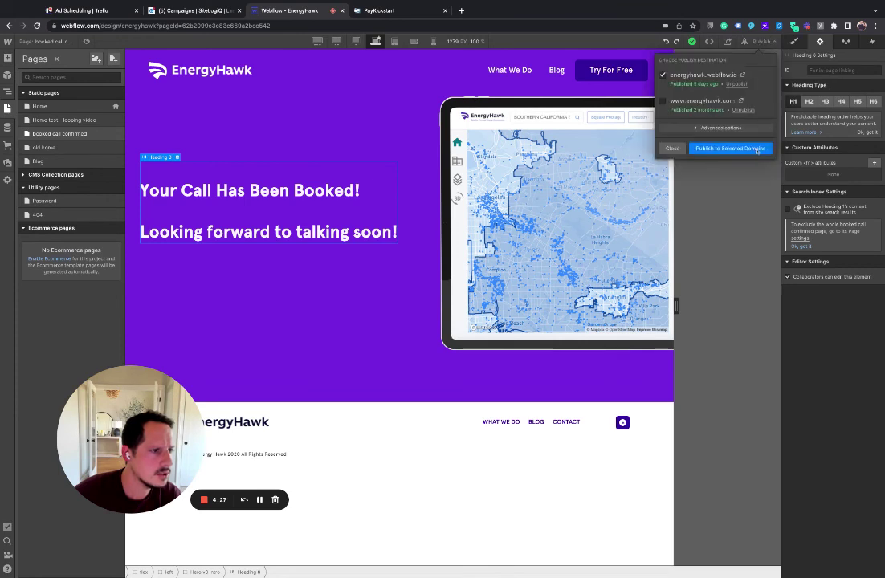
left_click(745, 155)
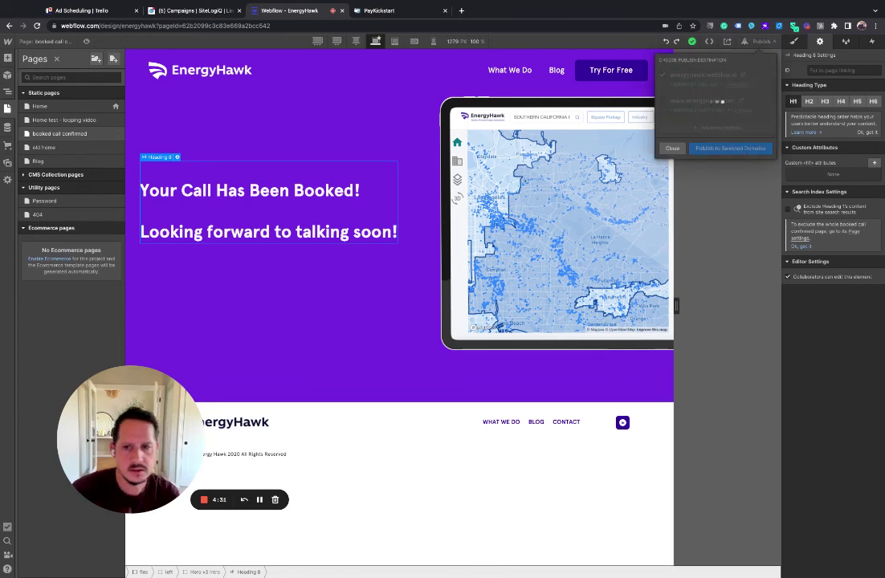